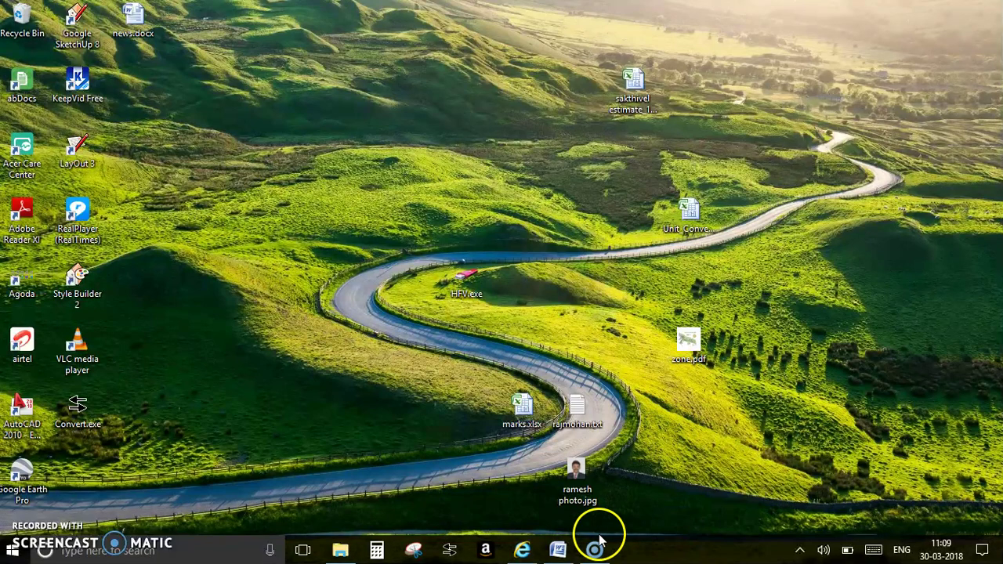
Step: Bring the Google page in Internet Explorer full screen and search for 'screen cast o matic'
{"action": "mouse_move", "coordinate": [597, 551]}
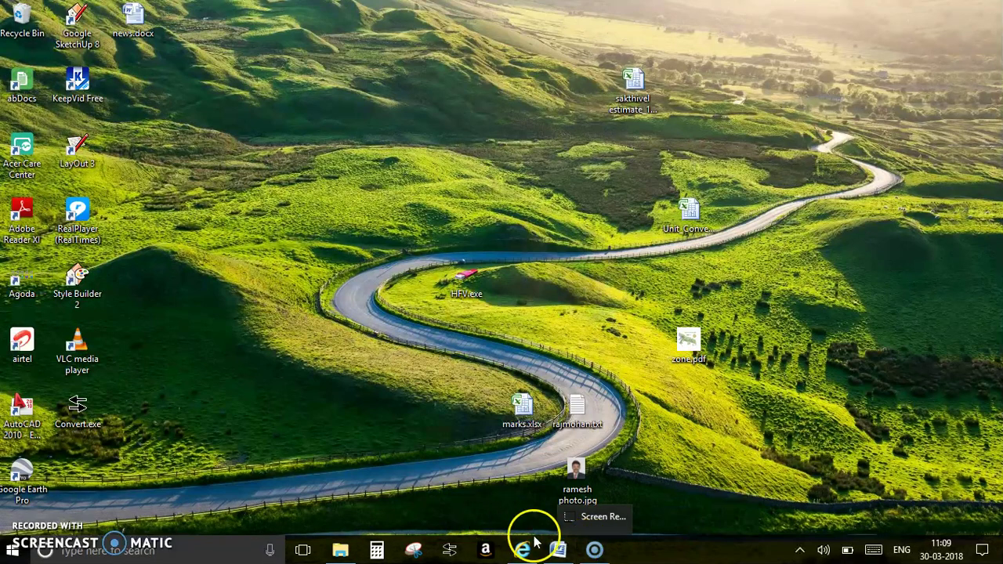
{"action": "mouse_move", "coordinate": [564, 552]}
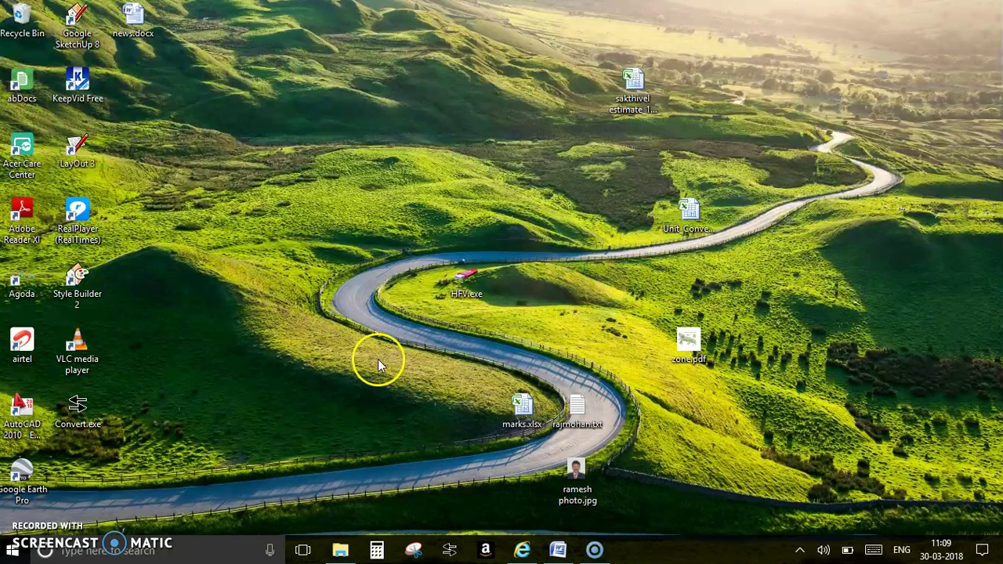
{"action": "left_click", "coordinate": [593, 552]}
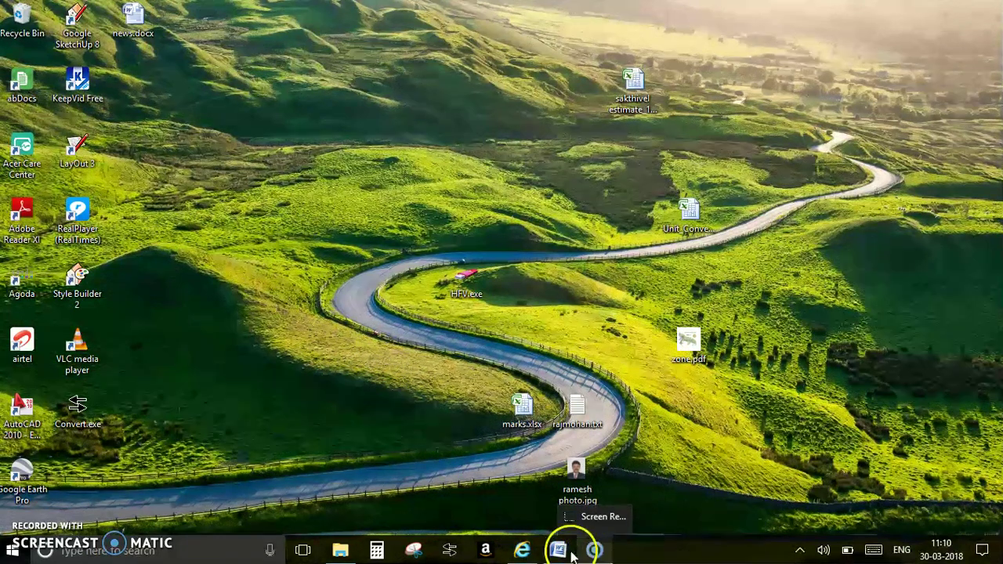
{"action": "left_click", "coordinate": [523, 551]}
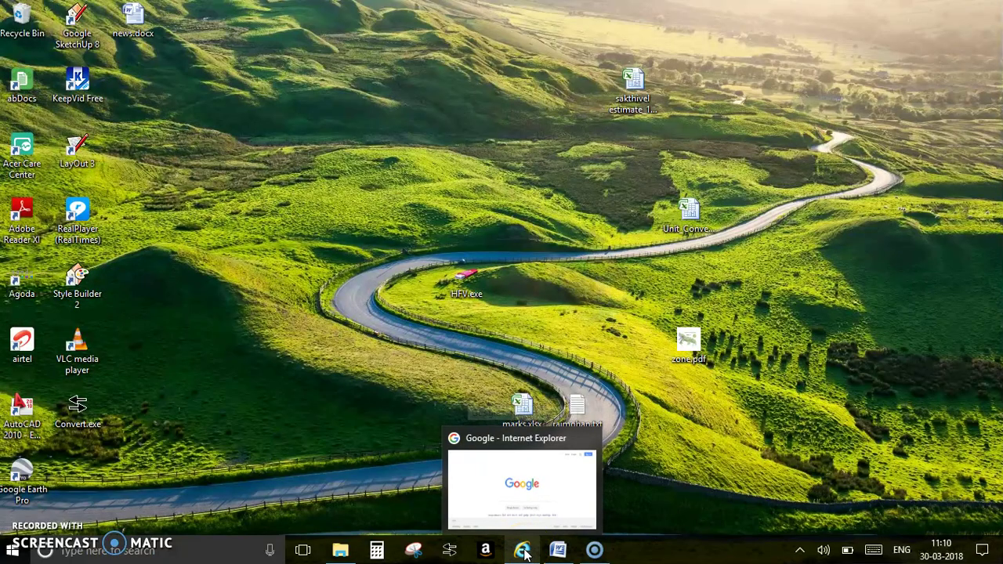
{"action": "left_click", "coordinate": [521, 482]}
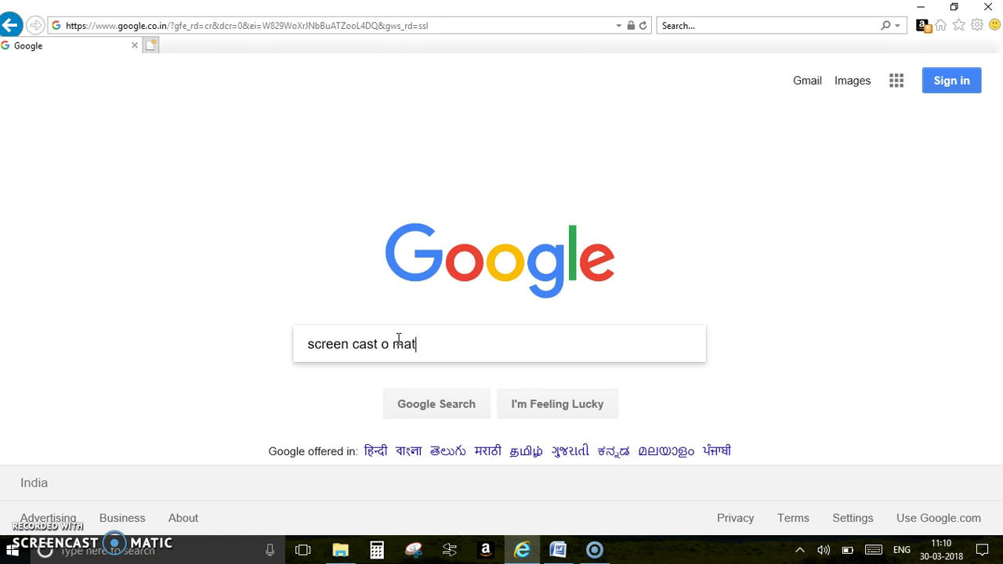
{"action": "left_click", "coordinate": [439, 404]}
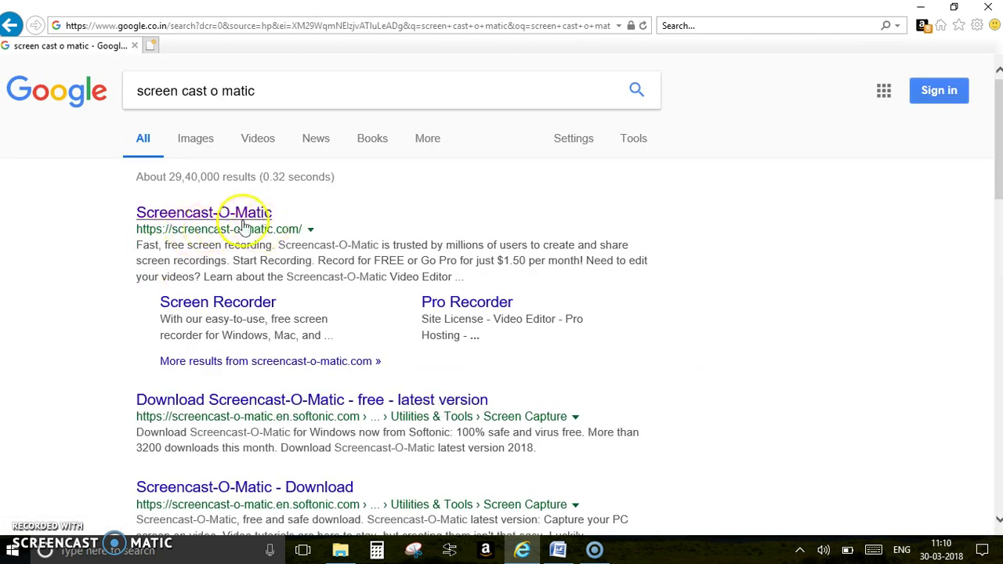
Step: Scroll down the Google results to the CNET Screencast-O-Matic download listing
{"action": "scroll", "coordinate": [269, 268], "scroll_direction": "down", "scroll_amount": 1}
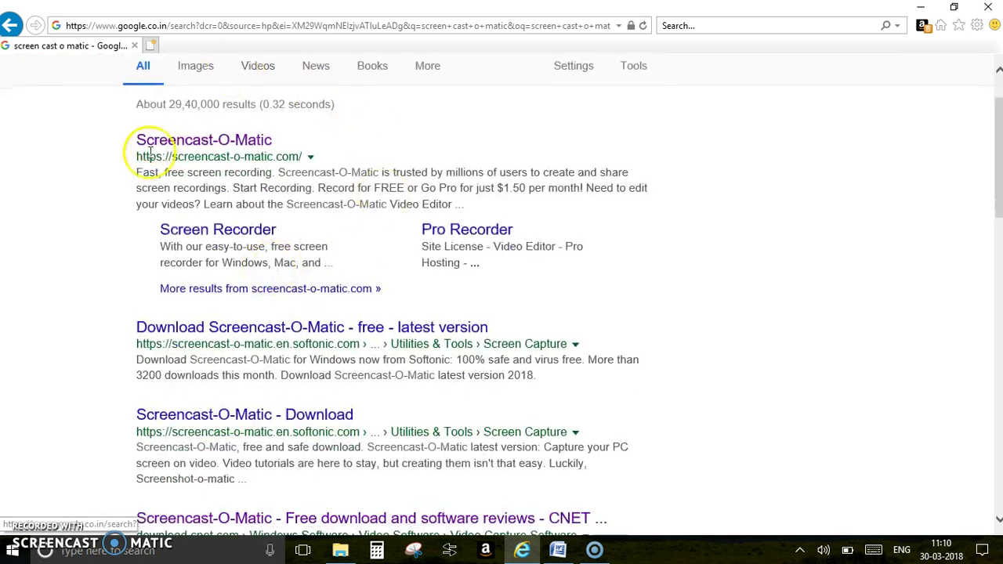
{"action": "scroll", "coordinate": [263, 349], "scroll_direction": "down", "scroll_amount": 1}
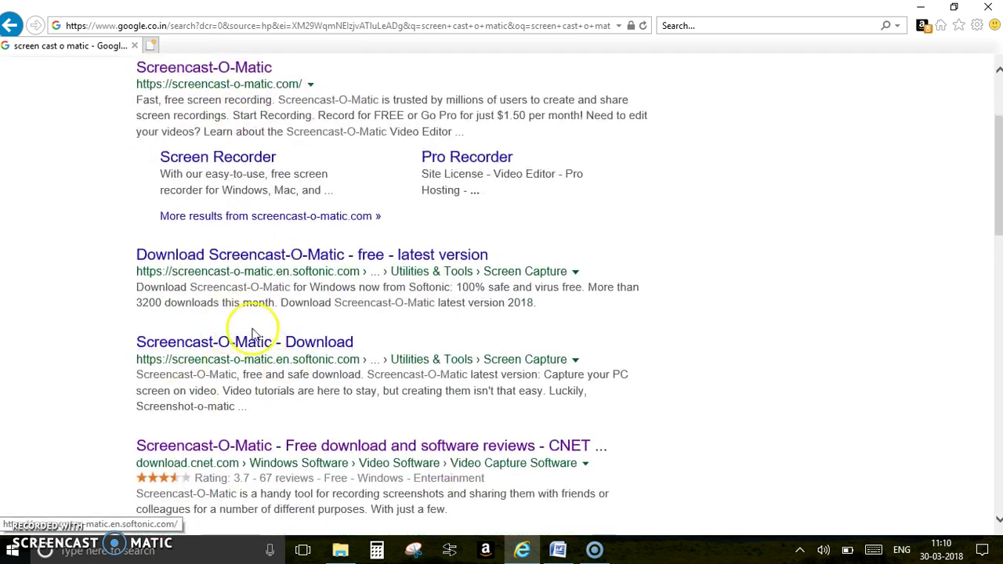
{"action": "scroll", "coordinate": [251, 341], "scroll_direction": "down", "scroll_amount": 1}
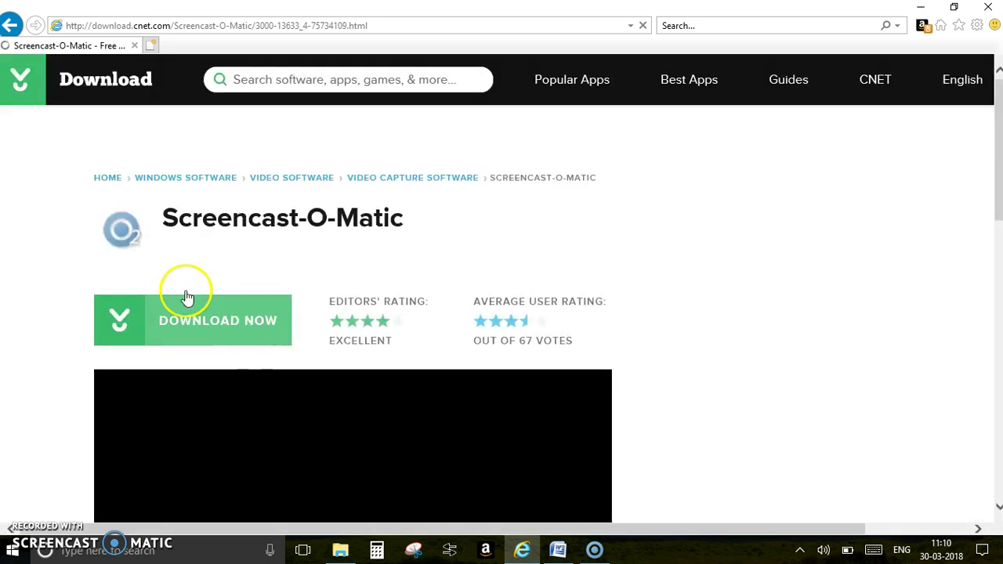
{"action": "left_click", "coordinate": [229, 322]}
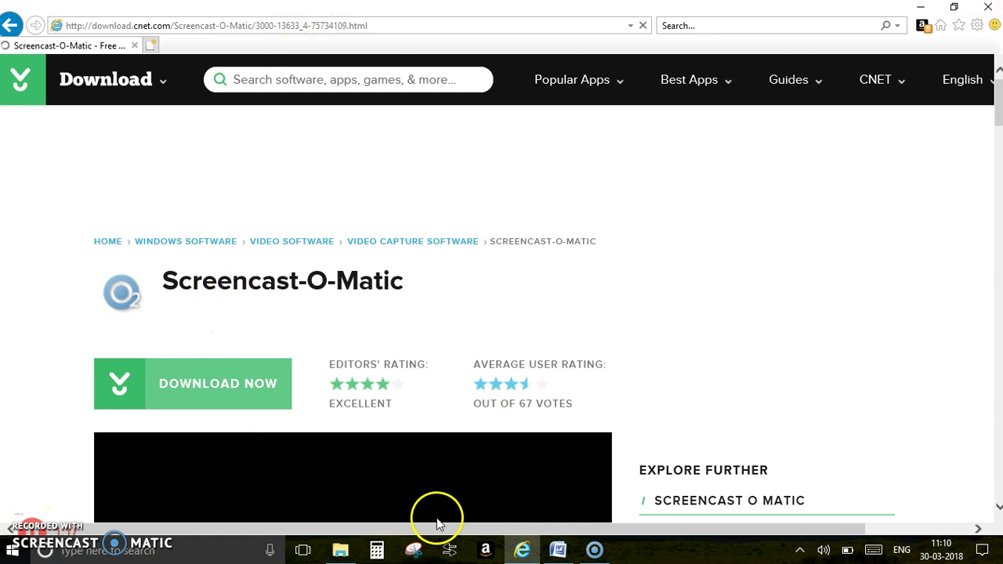
Step: Switch to Word's Document1 and browse its screenshots, down to the 1120 x 580 recorder frame
{"action": "left_click", "coordinate": [558, 551]}
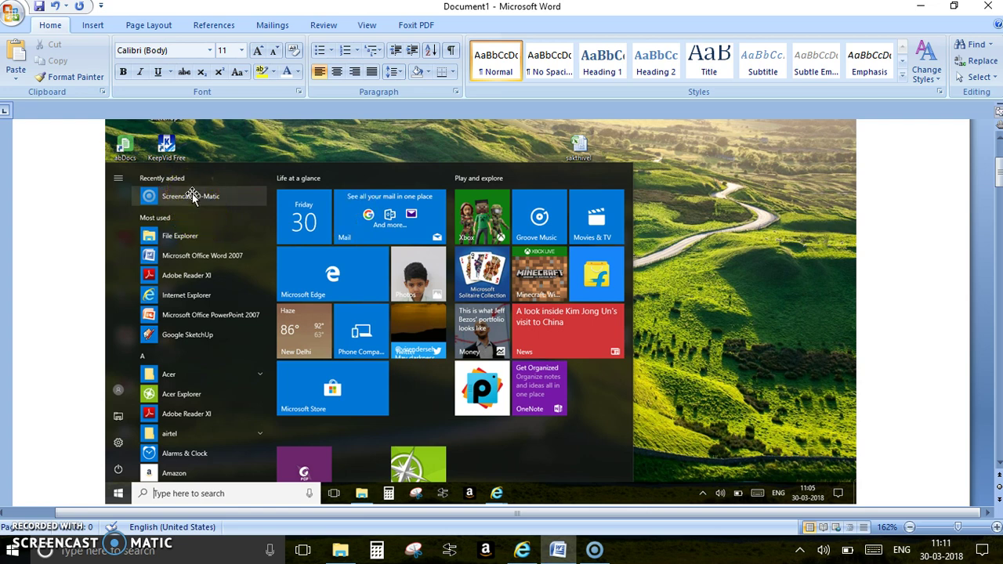
{"action": "scroll", "coordinate": [298, 290], "scroll_direction": "down", "scroll_amount": 7}
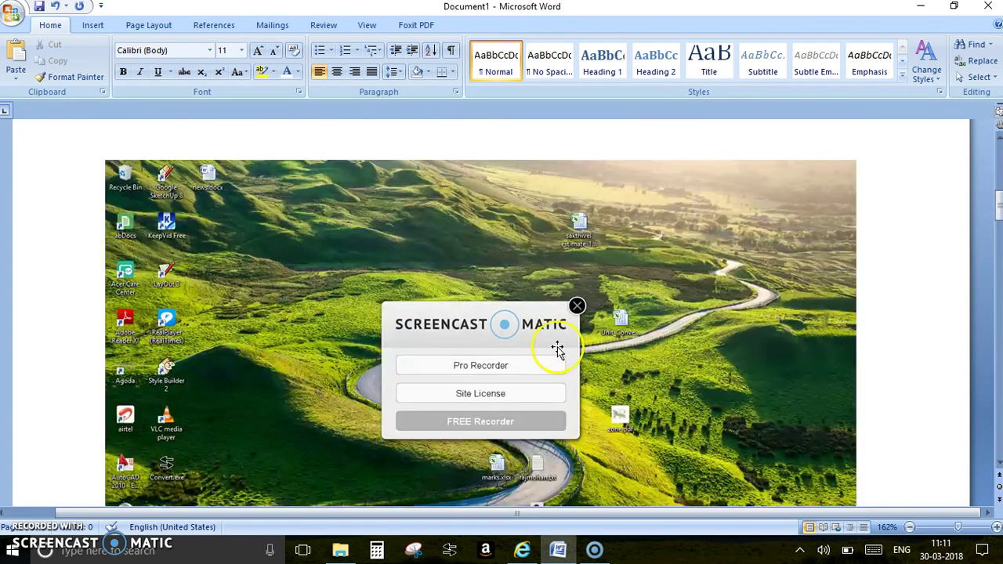
{"action": "scroll", "coordinate": [595, 354], "scroll_direction": "down", "scroll_amount": 3}
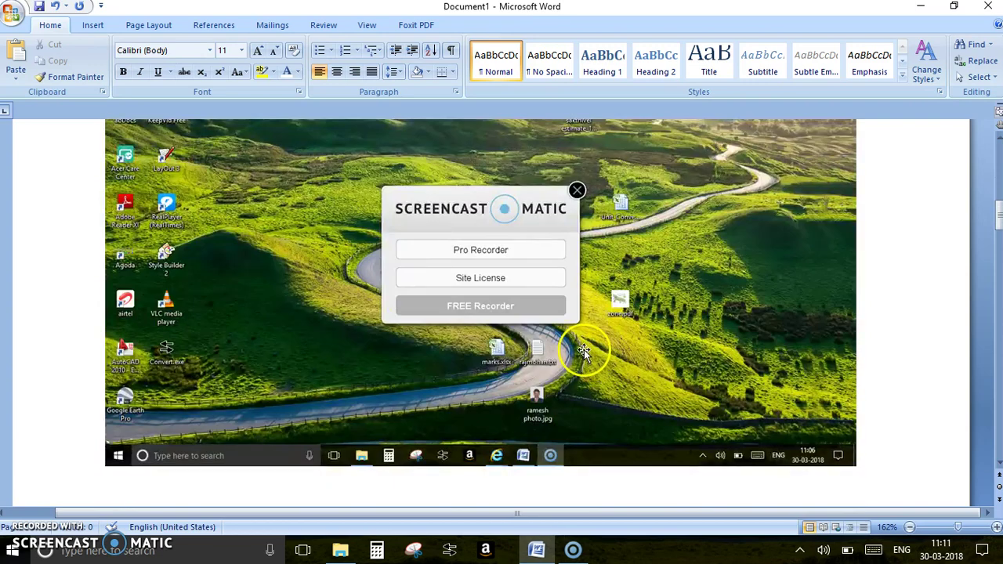
{"action": "scroll", "coordinate": [583, 351], "scroll_direction": "up", "scroll_amount": 1}
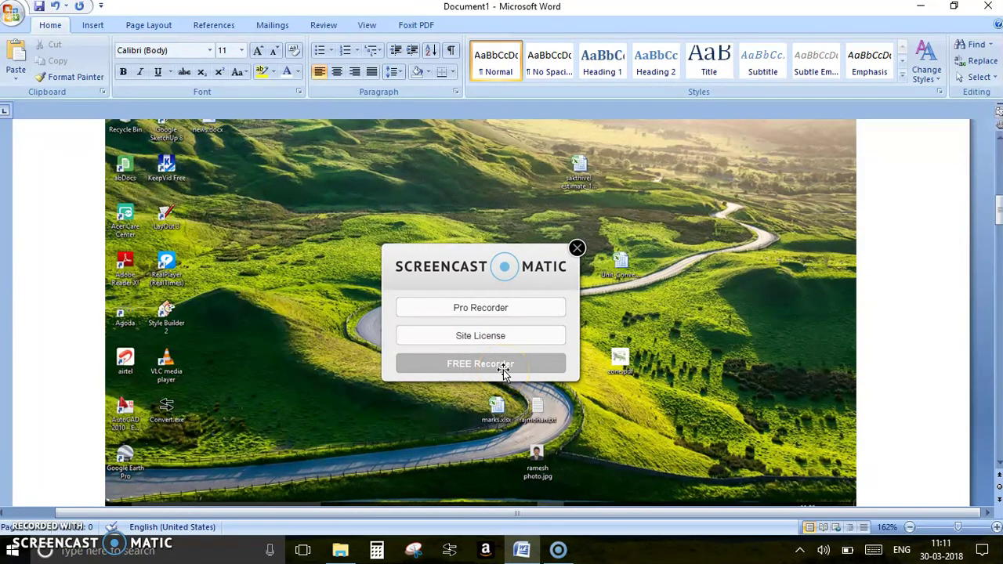
{"action": "scroll", "coordinate": [503, 371], "scroll_direction": "down", "scroll_amount": 8}
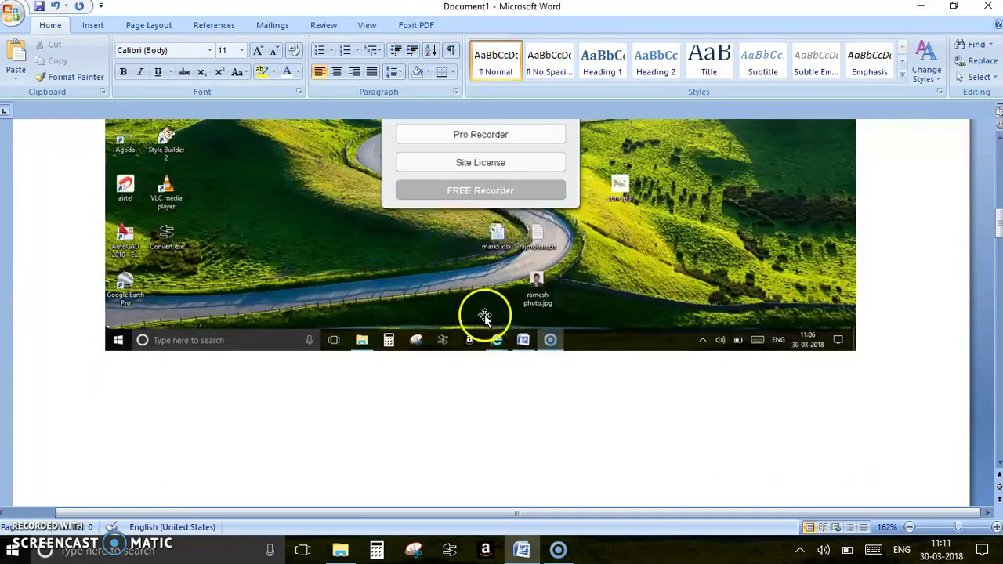
{"action": "scroll", "coordinate": [486, 318], "scroll_direction": "down", "scroll_amount": 6}
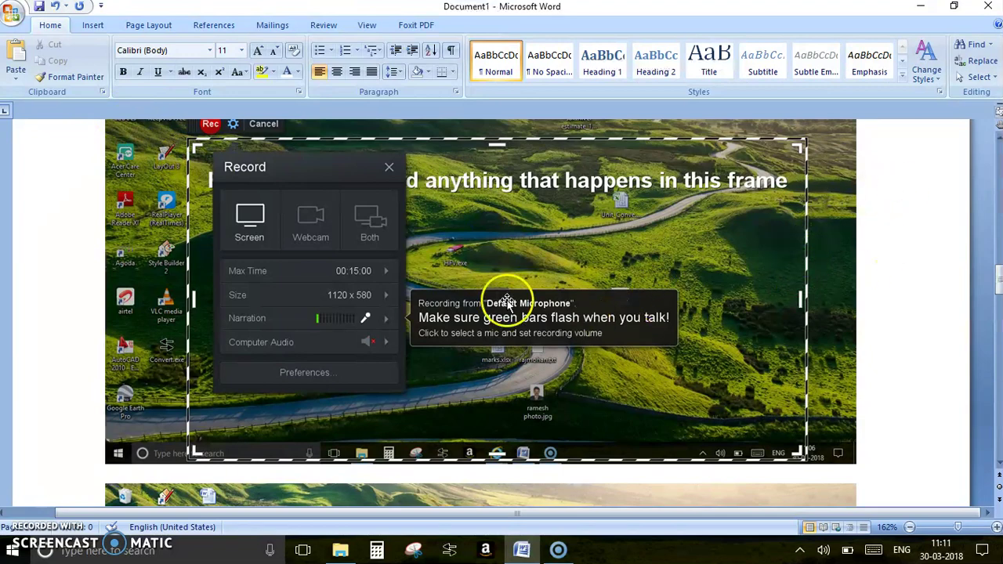
{"action": "scroll", "coordinate": [313, 266], "scroll_direction": "up", "scroll_amount": 1}
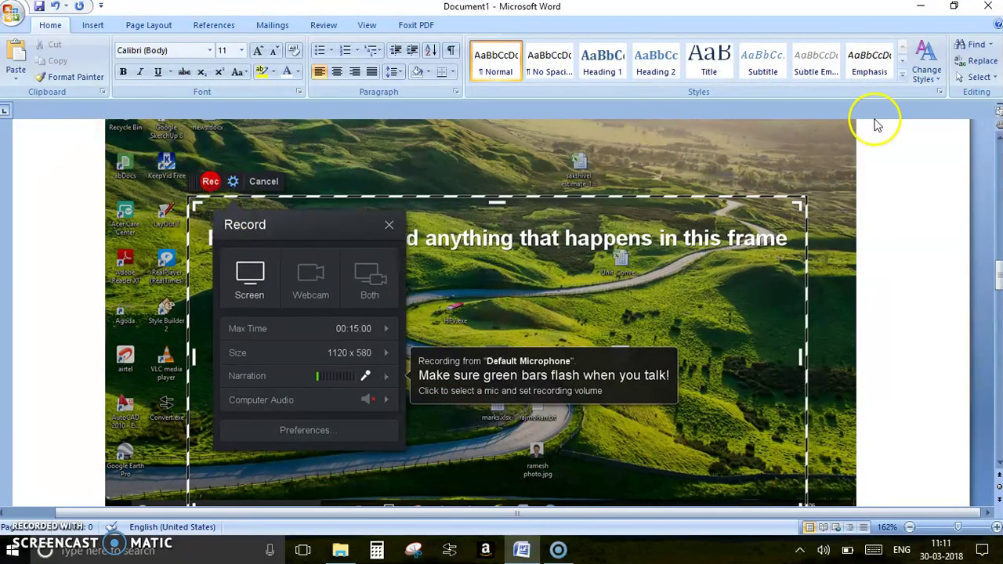
{"action": "left_click", "coordinate": [210, 182]}
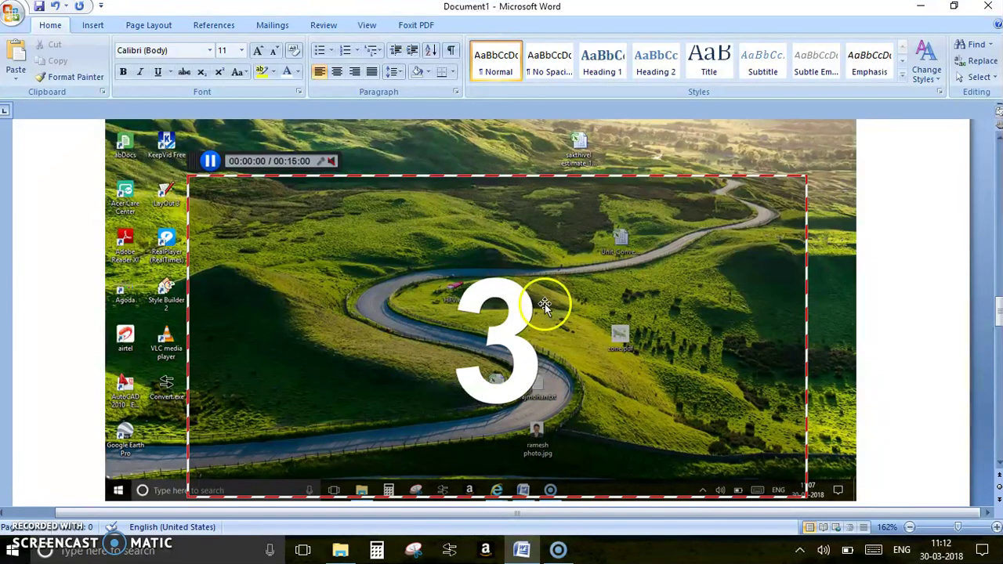
Step: Scroll Document1 to the finished 0:13 recording with Save As Video File and YouTube upload options
{"action": "scroll", "coordinate": [544, 305], "scroll_direction": "down", "scroll_amount": 6}
{"action": "scroll", "coordinate": [544, 307], "scroll_direction": "down", "scroll_amount": 8}
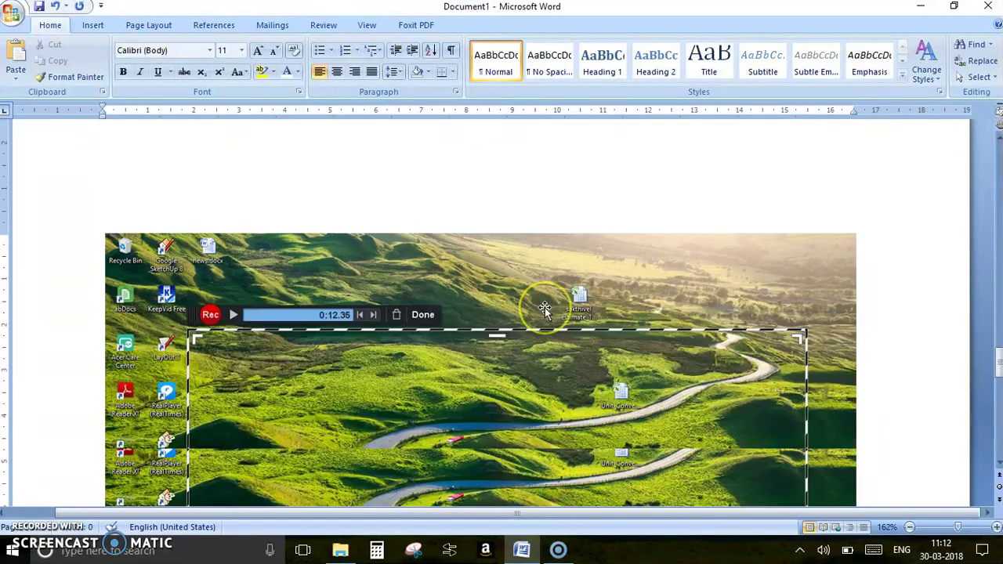
{"action": "scroll", "coordinate": [544, 308], "scroll_direction": "down", "scroll_amount": 1}
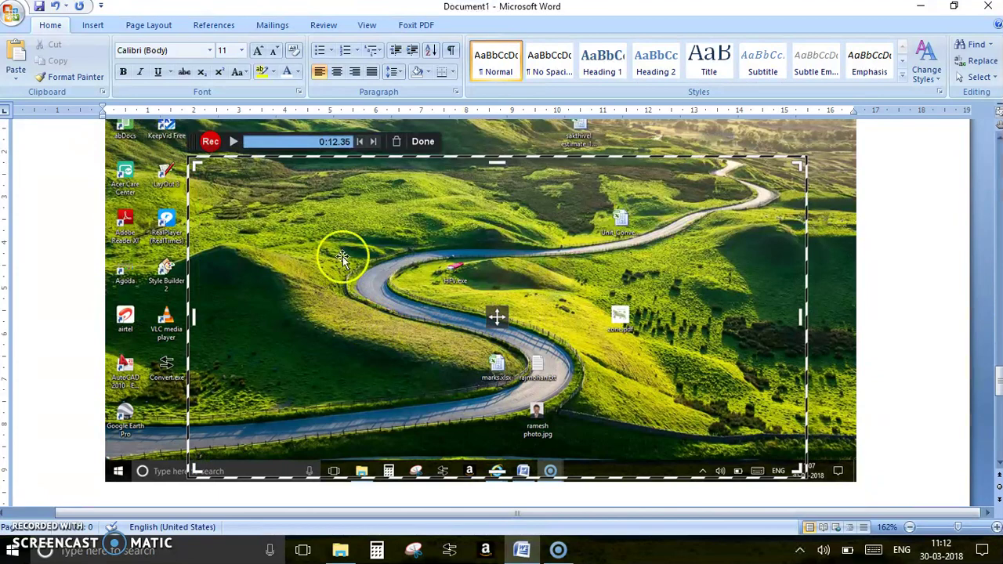
{"action": "scroll", "coordinate": [343, 255], "scroll_direction": "up", "scroll_amount": 1}
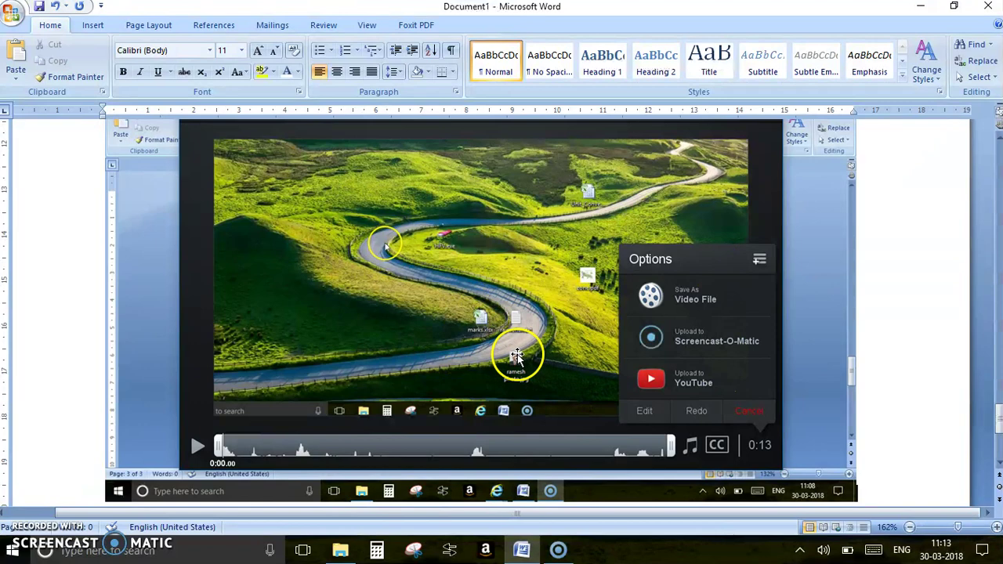
{"action": "scroll", "coordinate": [516, 355], "scroll_direction": "up", "scroll_amount": 1}
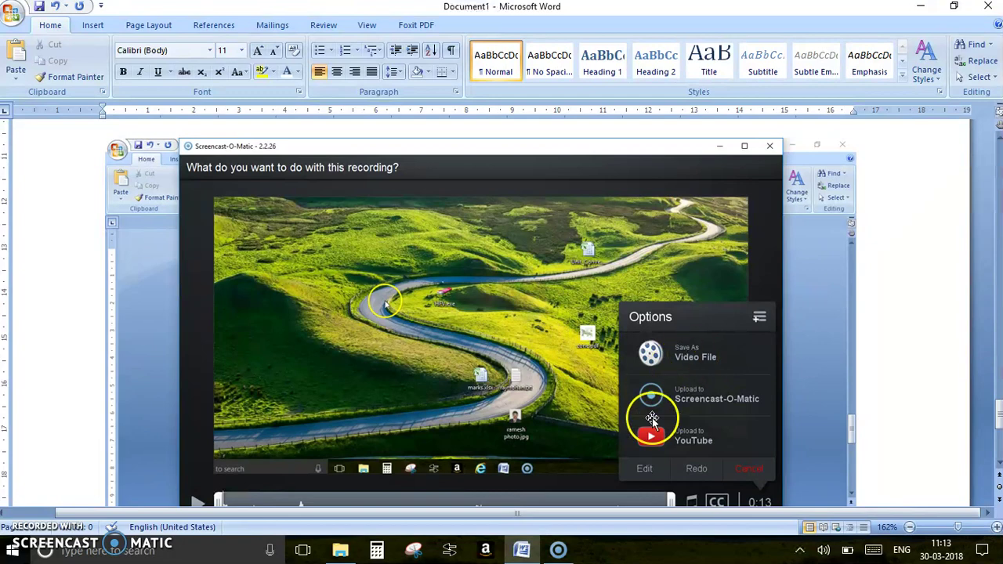
{"action": "scroll", "coordinate": [689, 450], "scroll_direction": "down", "scroll_amount": 1}
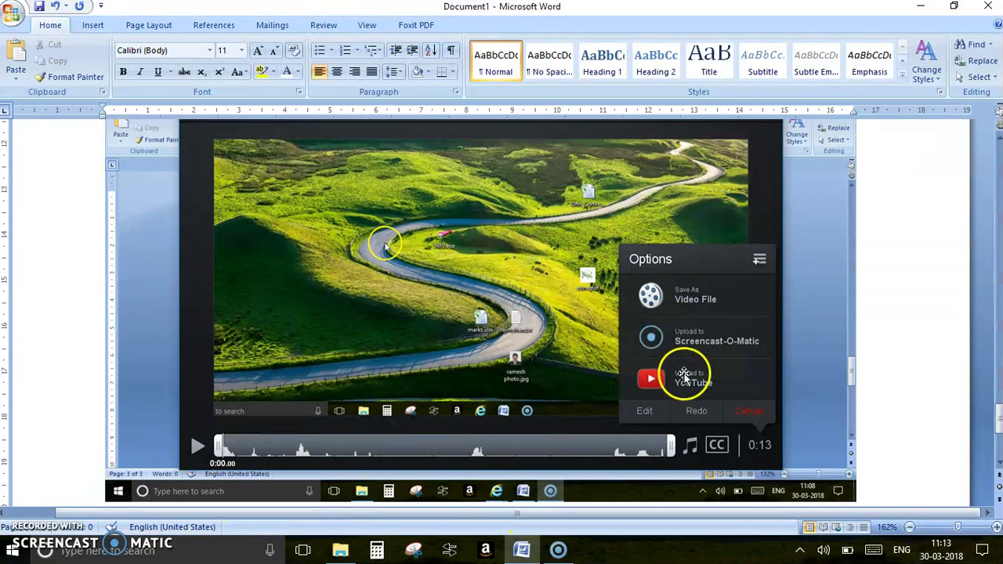
Step: Launch Internet Explorer by searching 'explorer' from the Start menu
{"action": "left_click", "coordinate": [11, 553]}
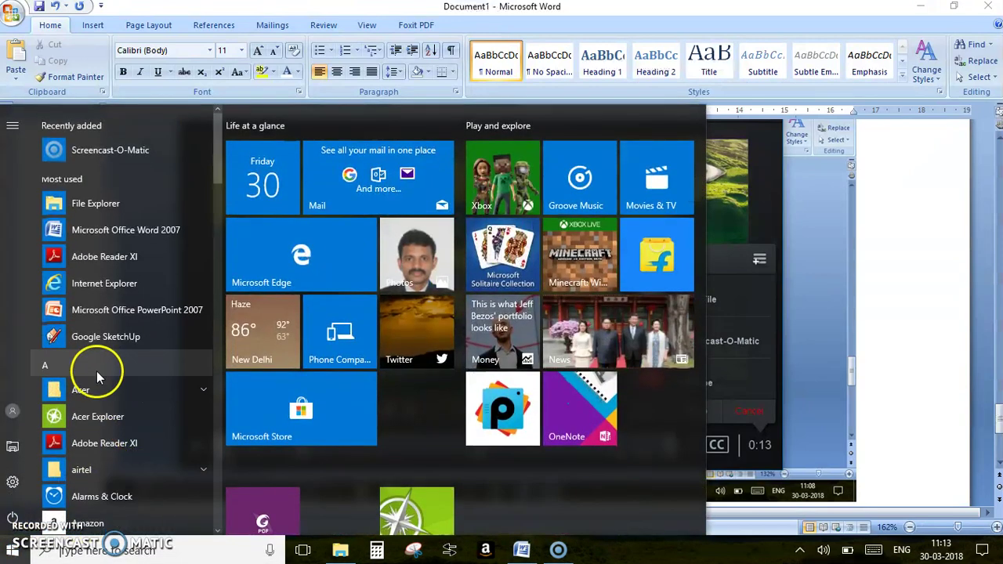
{"action": "type", "text": "explorer"}
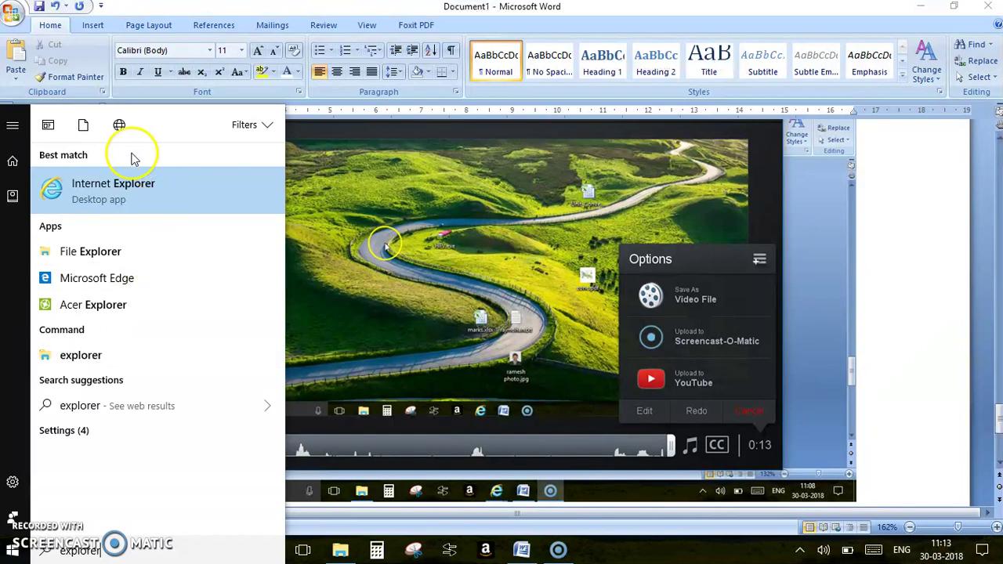
{"action": "left_click", "coordinate": [109, 184]}
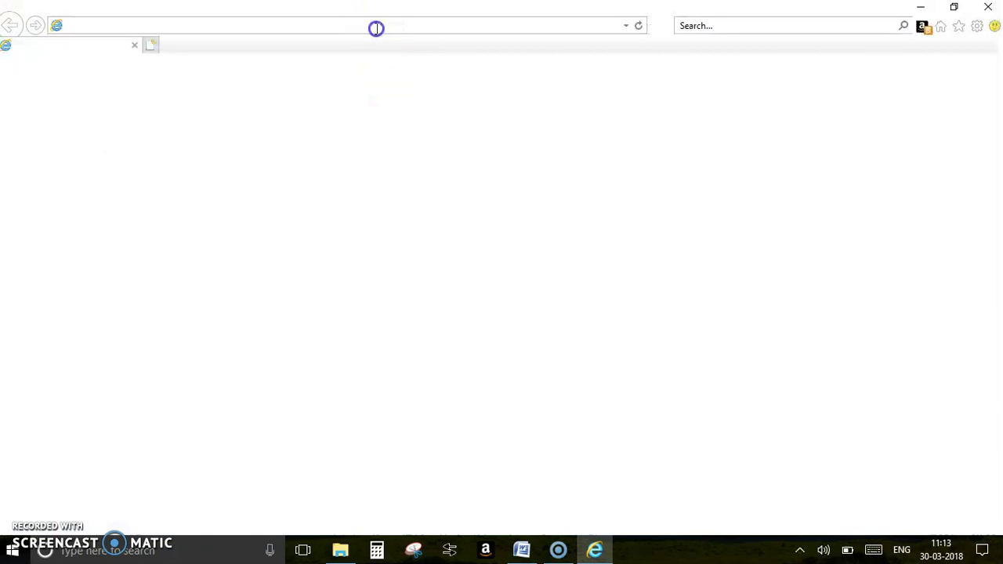
Step: Enter 'youtube' in the address bar, fixing the typo, to load youtube.com
{"action": "type", "text": "you"}
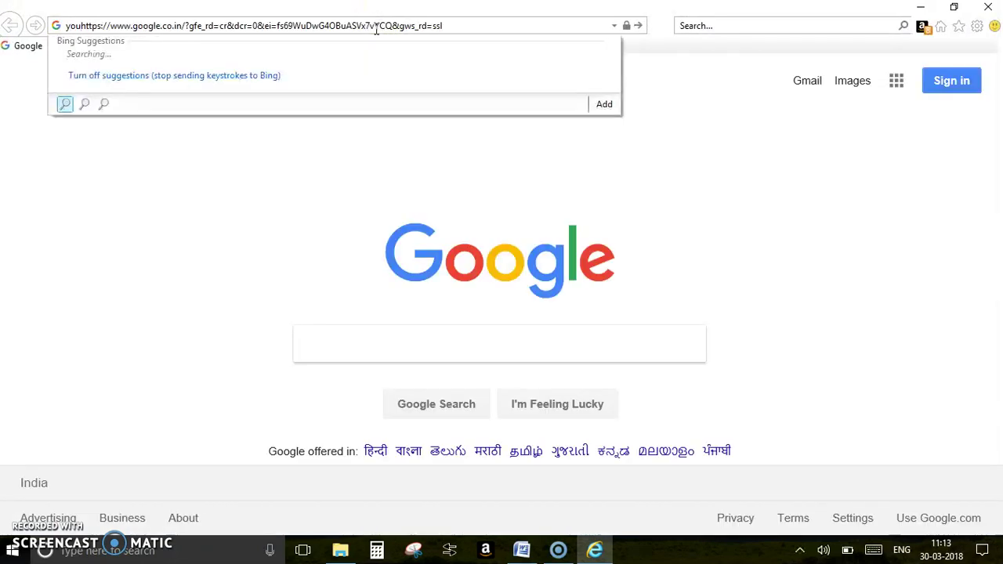
{"action": "key", "text": "Escape"}
{"action": "type", "text": "youtubr"}
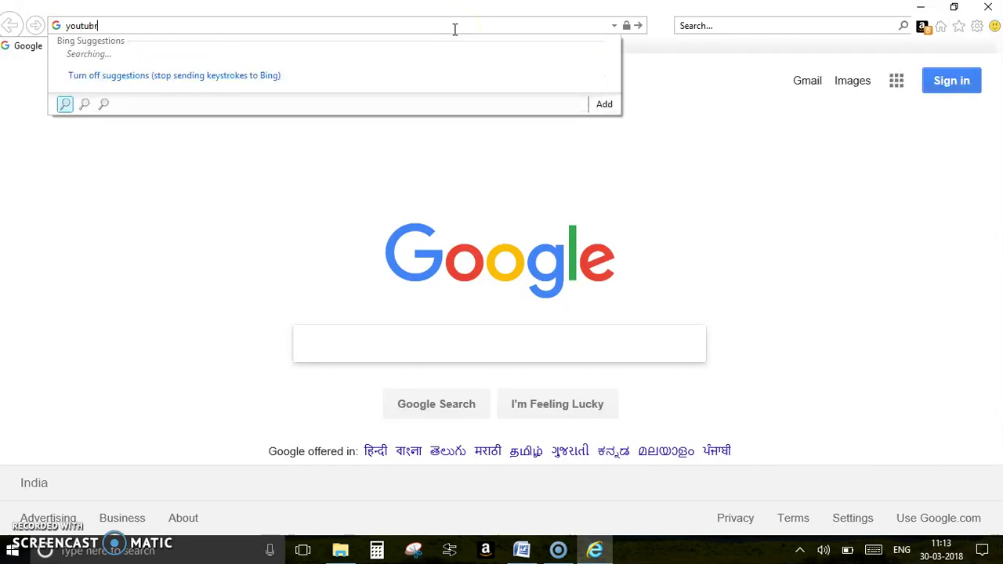
{"action": "key", "text": "BackSpace"}
{"action": "type", "text": "e"}
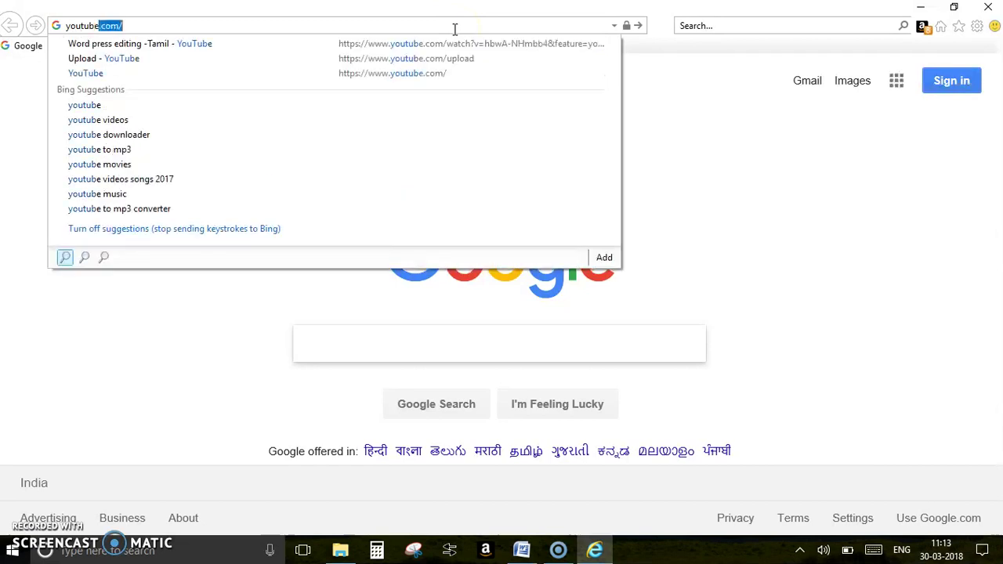
{"action": "key", "text": "Return"}
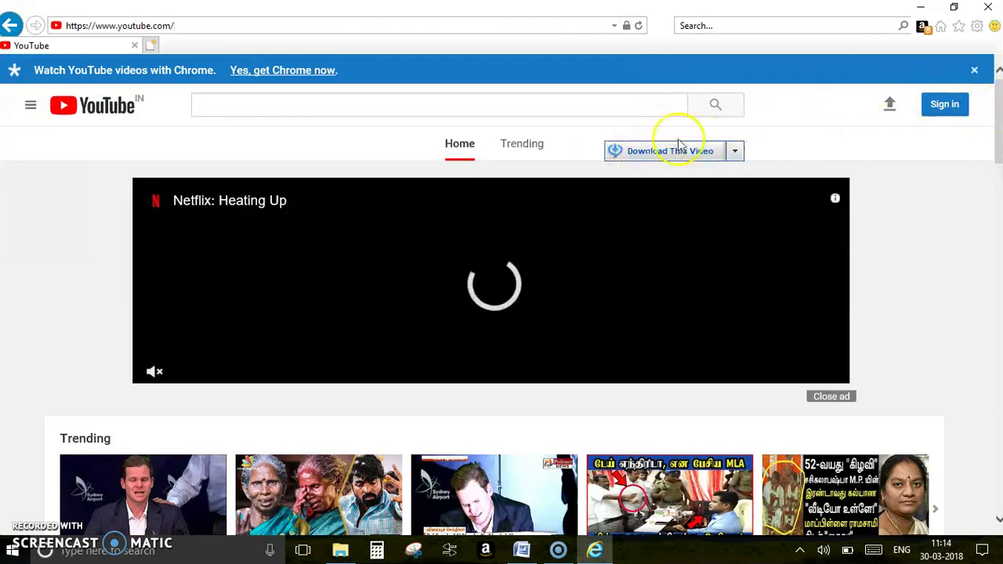
Step: Start signing in to YouTube with the Sign in button at the top right
{"action": "left_click", "coordinate": [934, 113]}
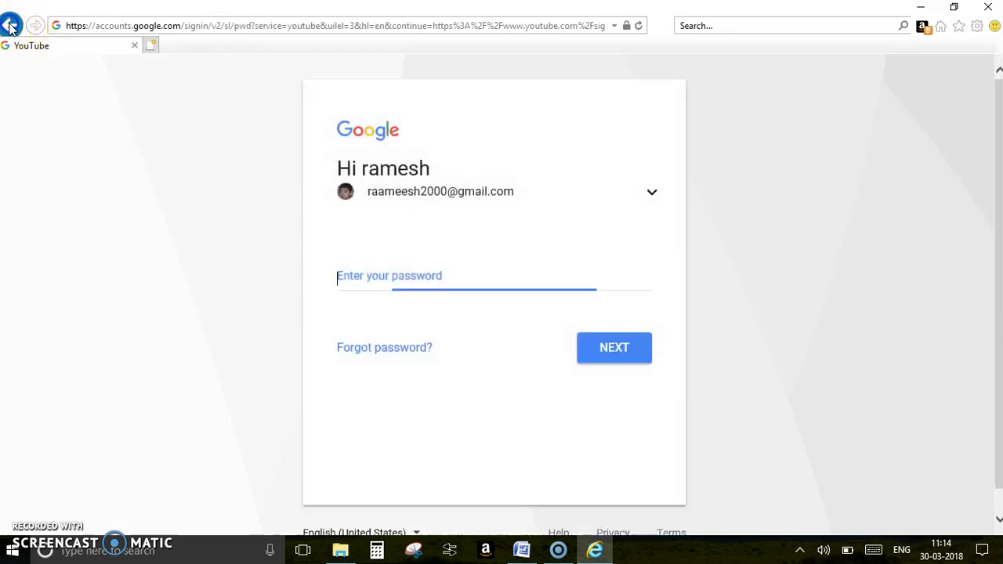
Step: Switch to the other Google account and submit its password to finish signing in
{"action": "left_click", "coordinate": [470, 191]}
{"action": "left_click", "coordinate": [422, 227]}
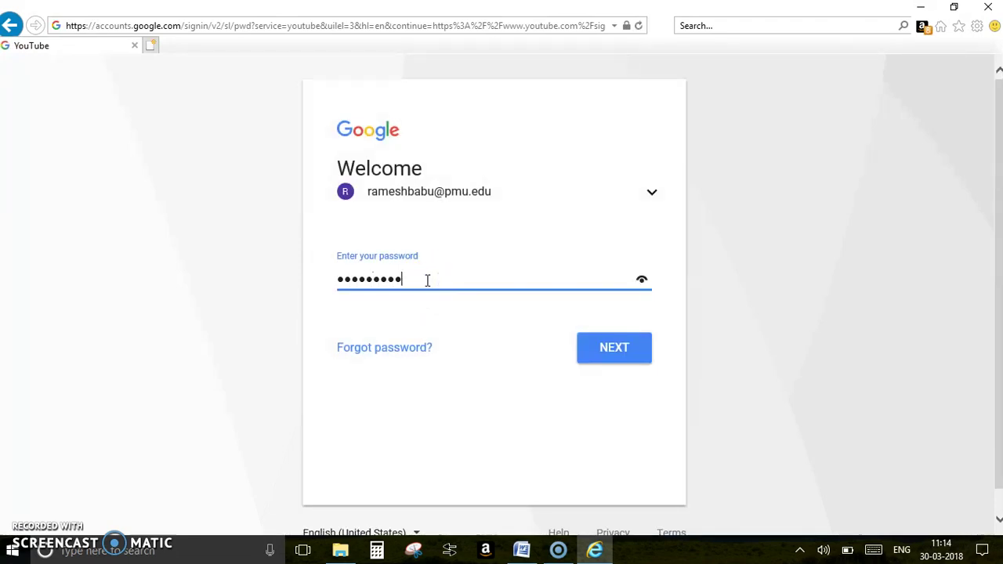
{"action": "left_click", "coordinate": [640, 359]}
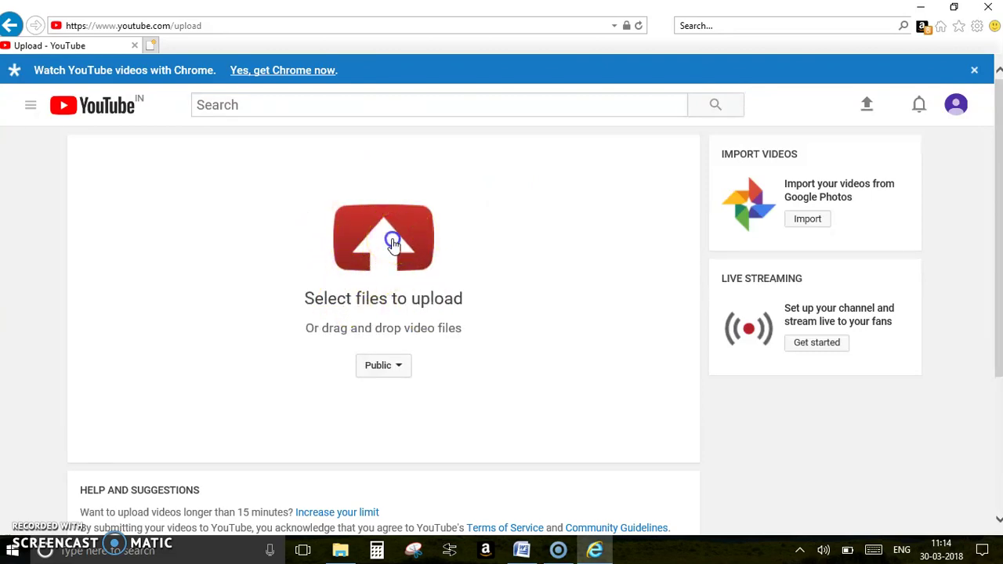
Step: Select Recording #3.mp4 in the file dialog to start its YouTube upload
{"action": "left_click", "coordinate": [392, 238]}
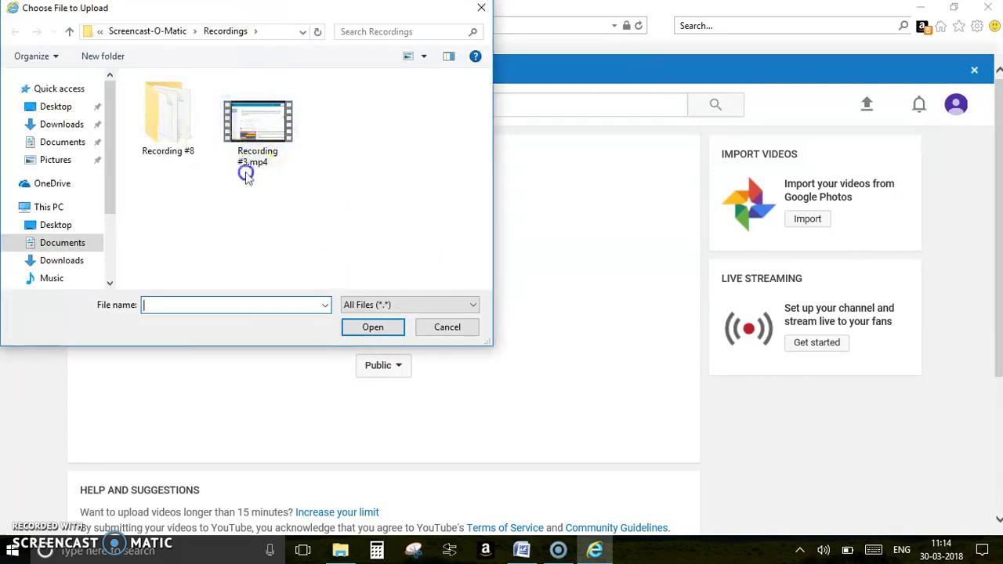
{"action": "left_click", "coordinate": [275, 140]}
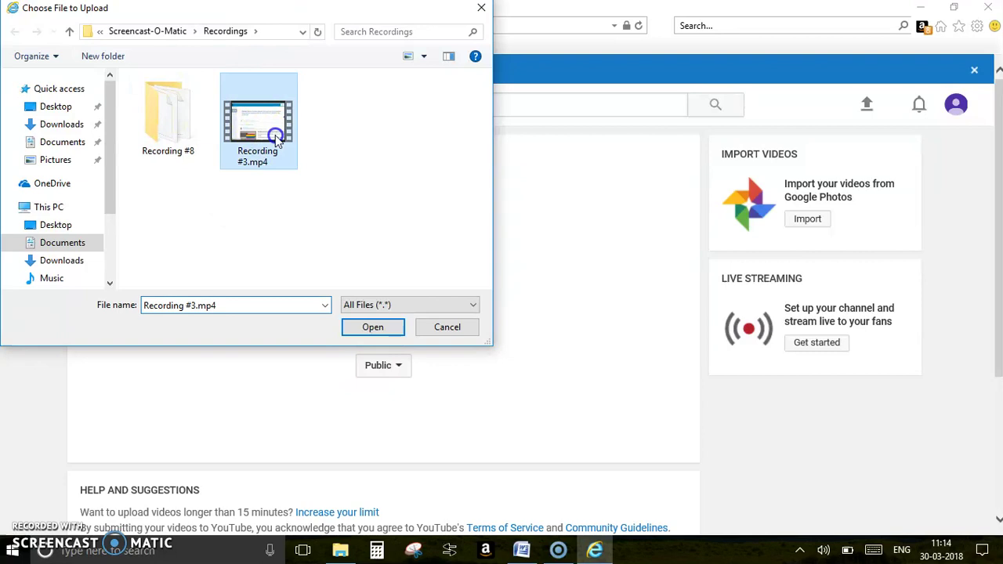
{"action": "left_click", "coordinate": [376, 327]}
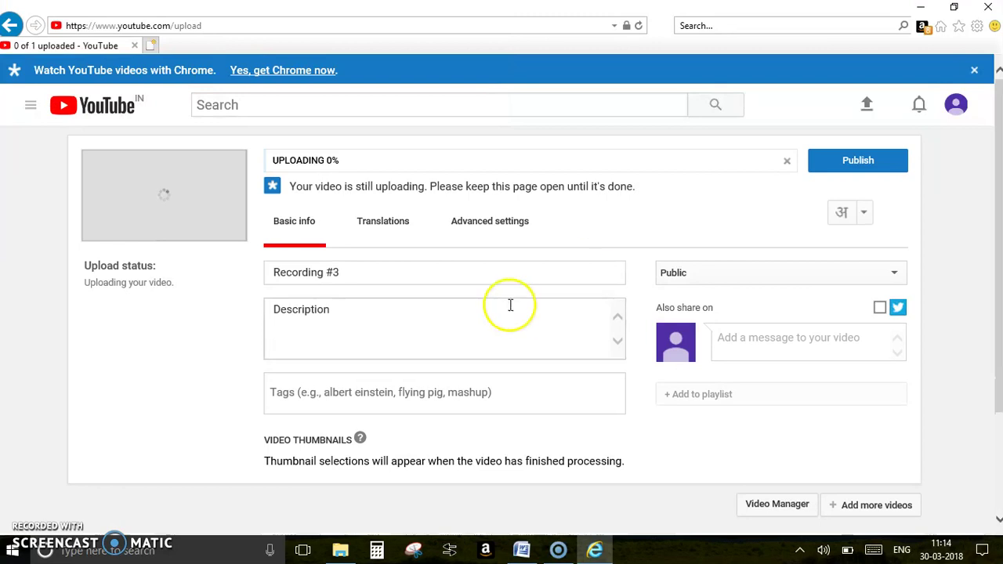
Step: Keep the upload page open while Recording #3 continues uploading
{"action": "mouse_move", "coordinate": [556, 555]}
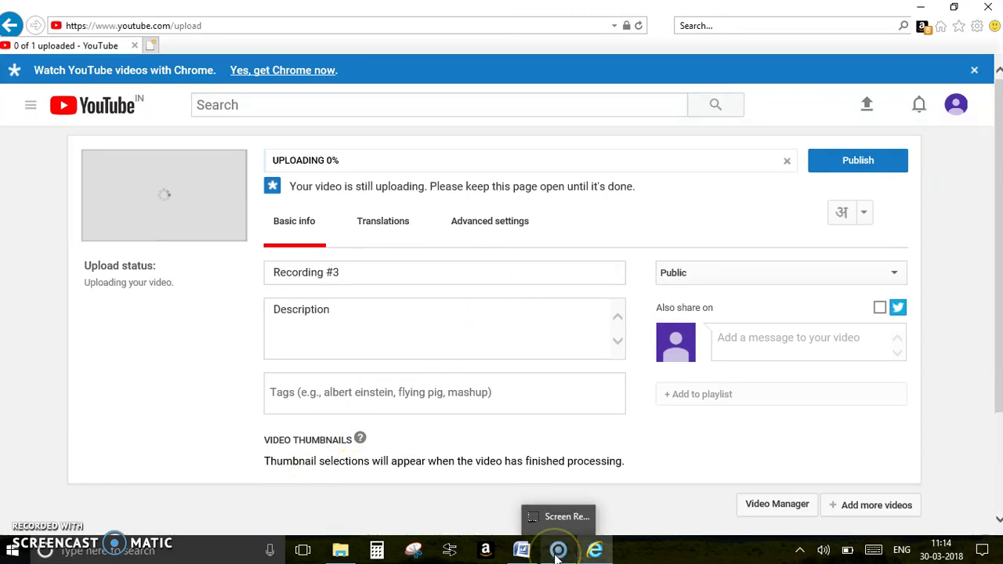